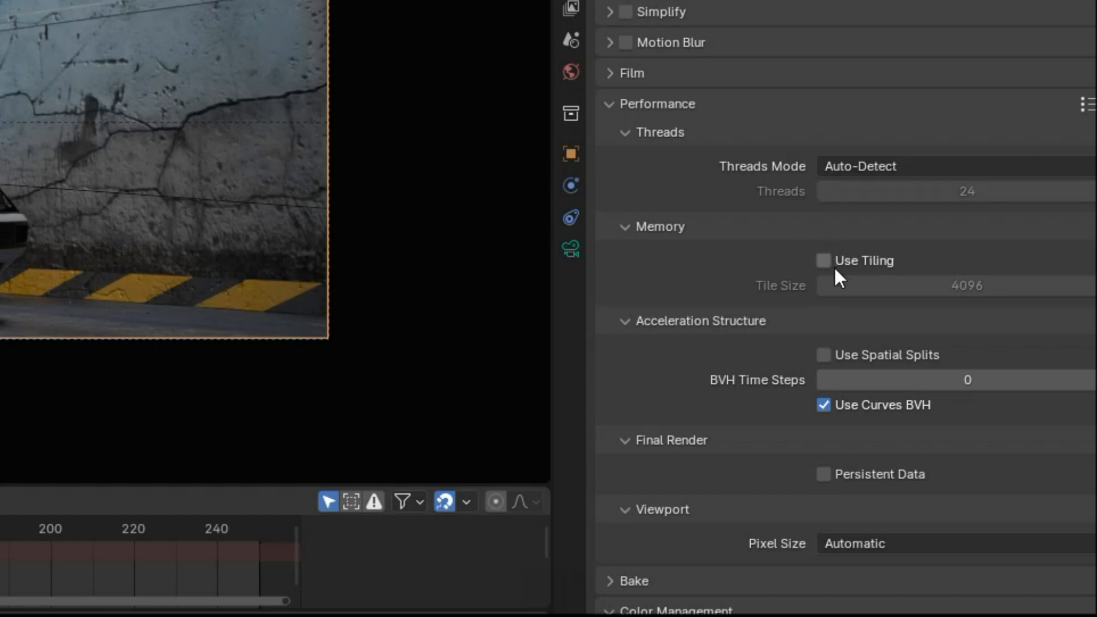
- Enable Use Tiling in the Memory performance settings and render the image
left_click(824, 259)
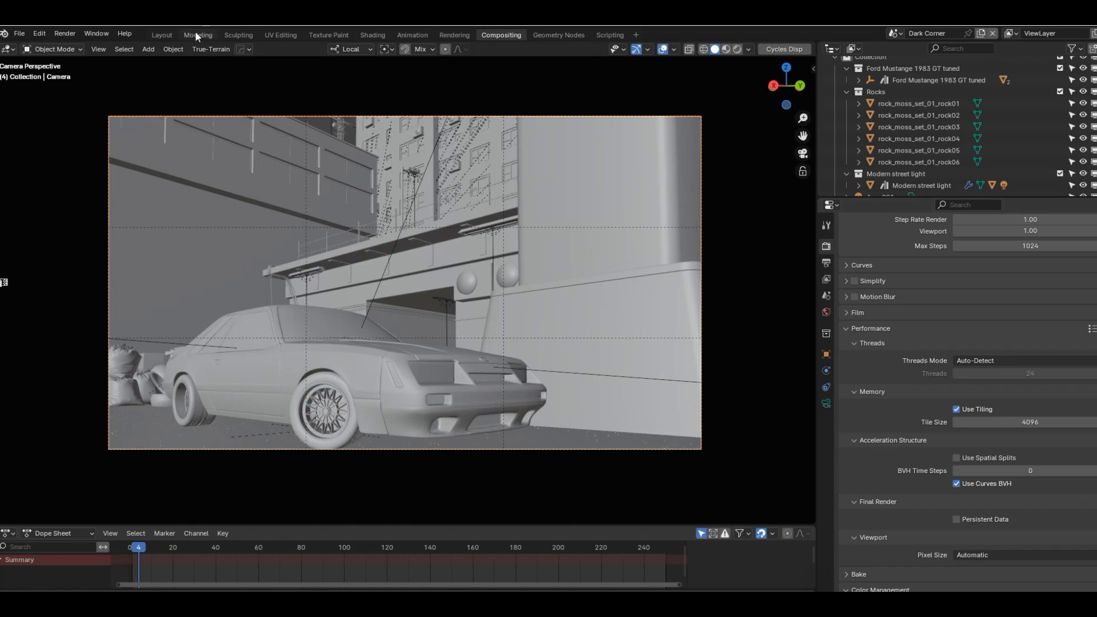
left_click(63, 34)
left_click(83, 55)
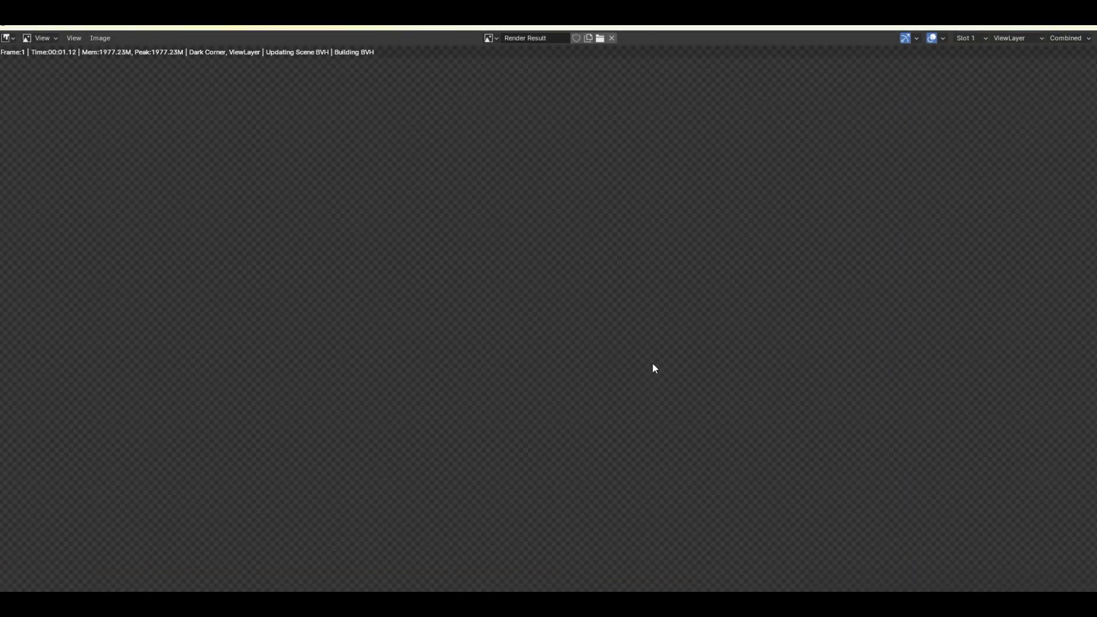
scroll(664, 388, "down", 3)
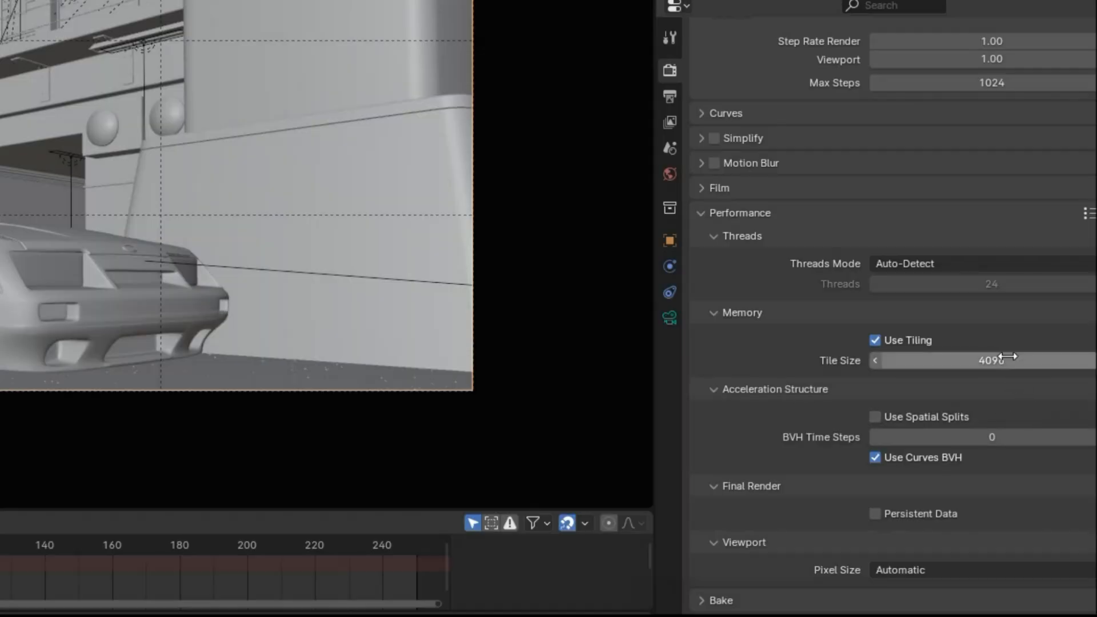
- Set the render tile size to 512
left_click(993, 362)
key("BackSpace")
type("512")
key("Return")
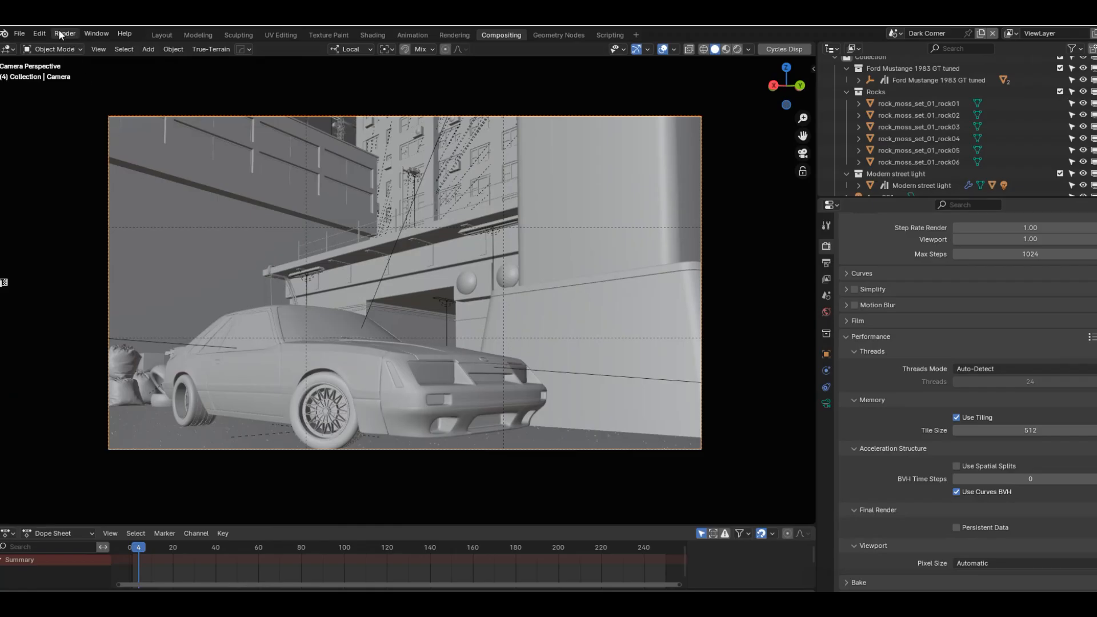
- Render the image again with the smaller tiles and view the render as it progresses
left_click(63, 33)
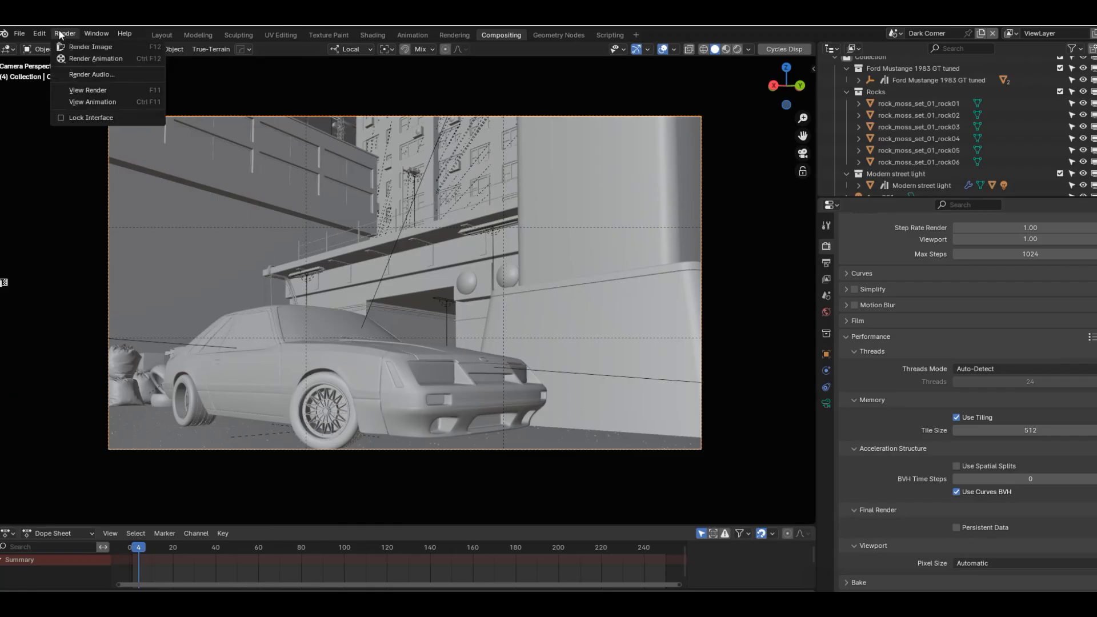
left_click(97, 43)
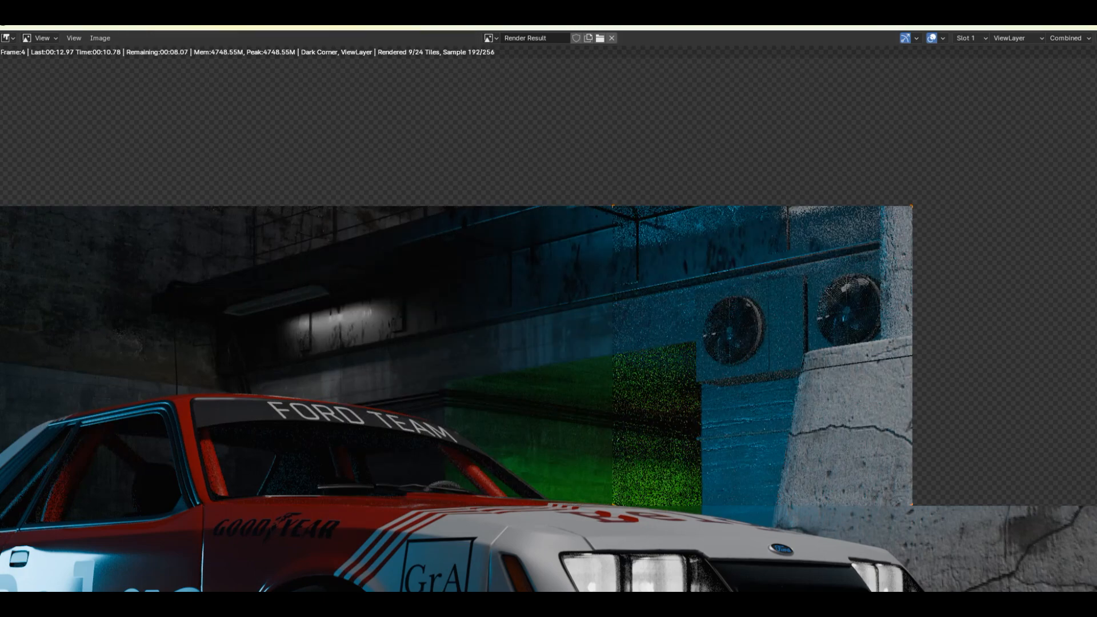
scroll(861, 386, "down", 4)
scroll(862, 389, "up", 1)
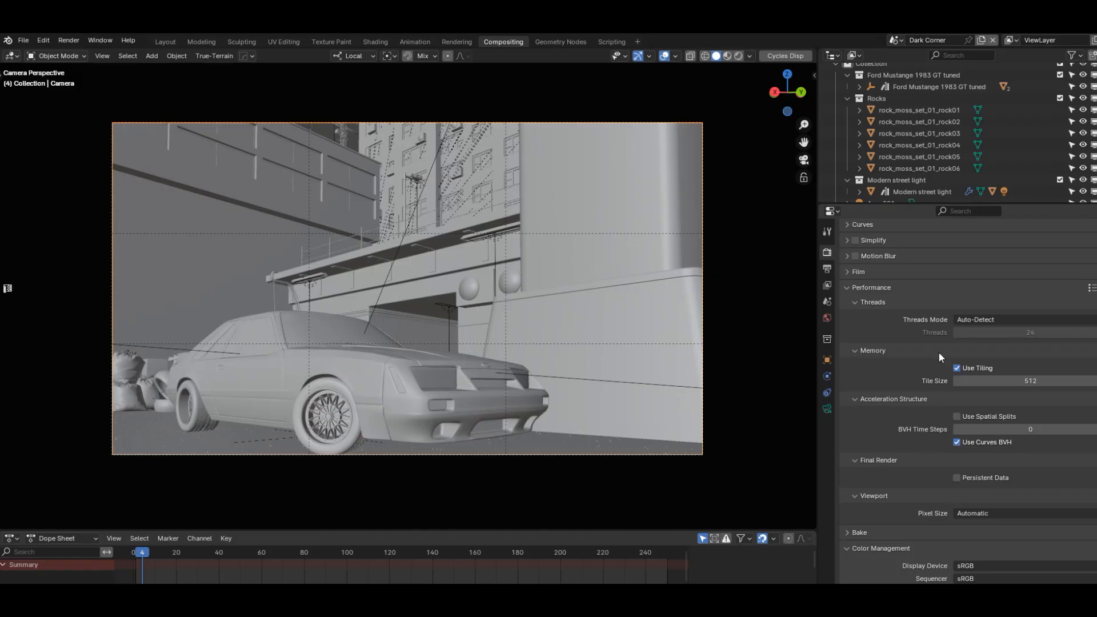
- Expand the Motion Blur settings and turn off reflective and refractive caustics
left_click(847, 256)
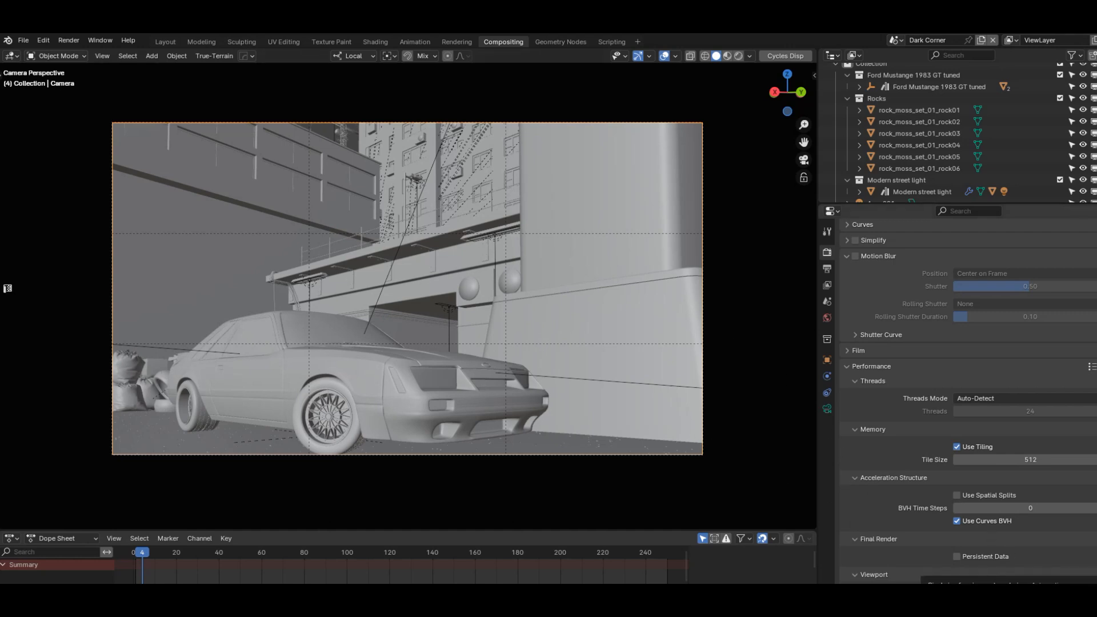
scroll(931, 429, "down", 2)
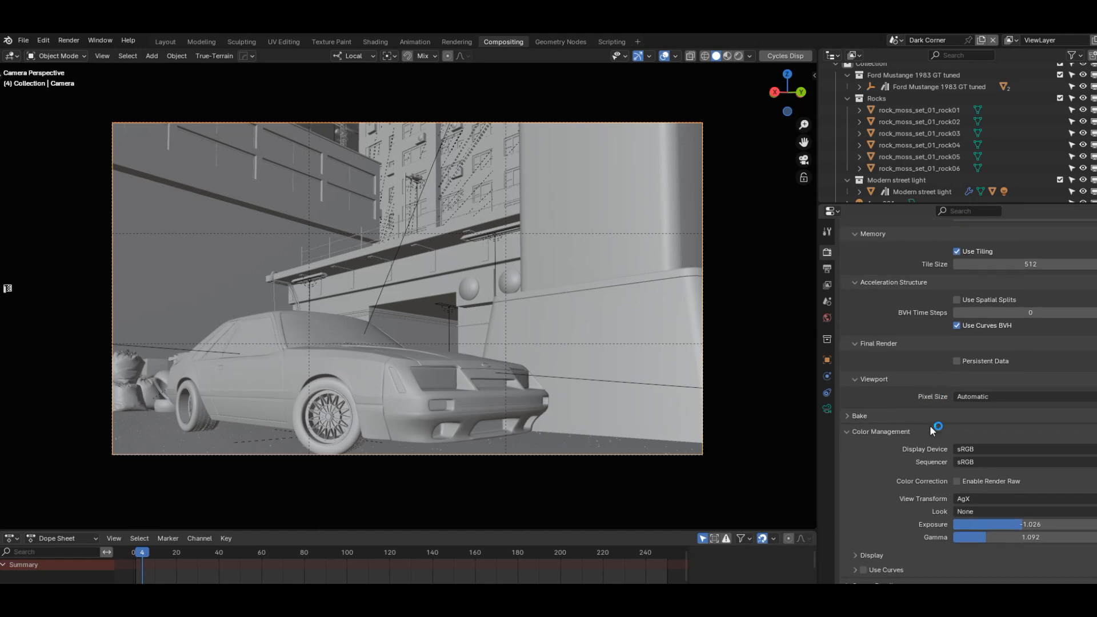
scroll(959, 440, "up", 3)
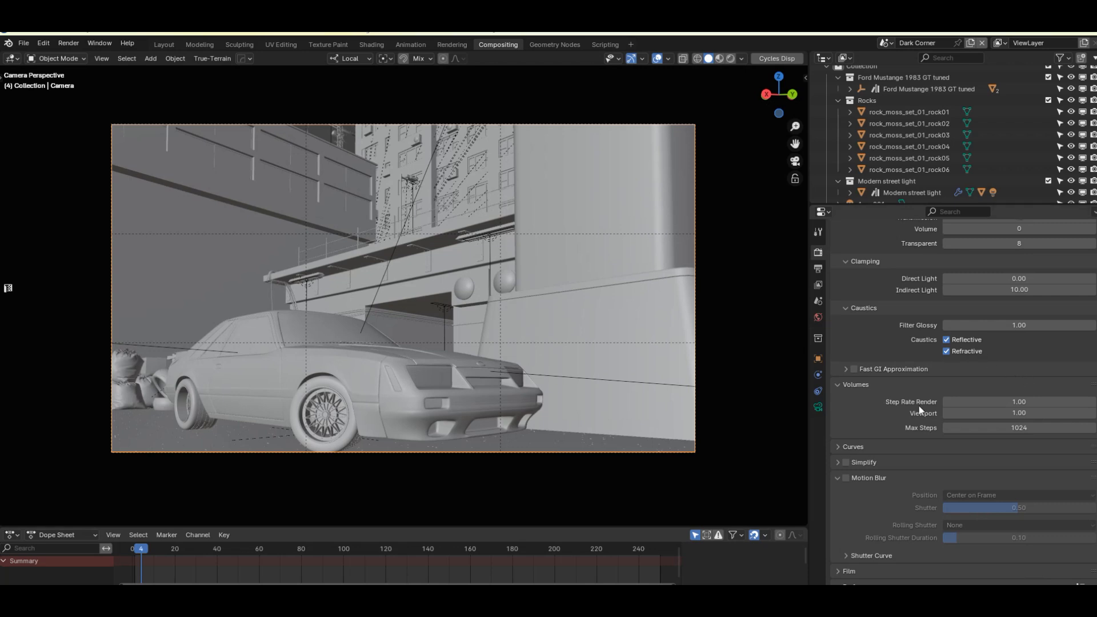
left_click(945, 339)
scroll(864, 355, "up", 5)
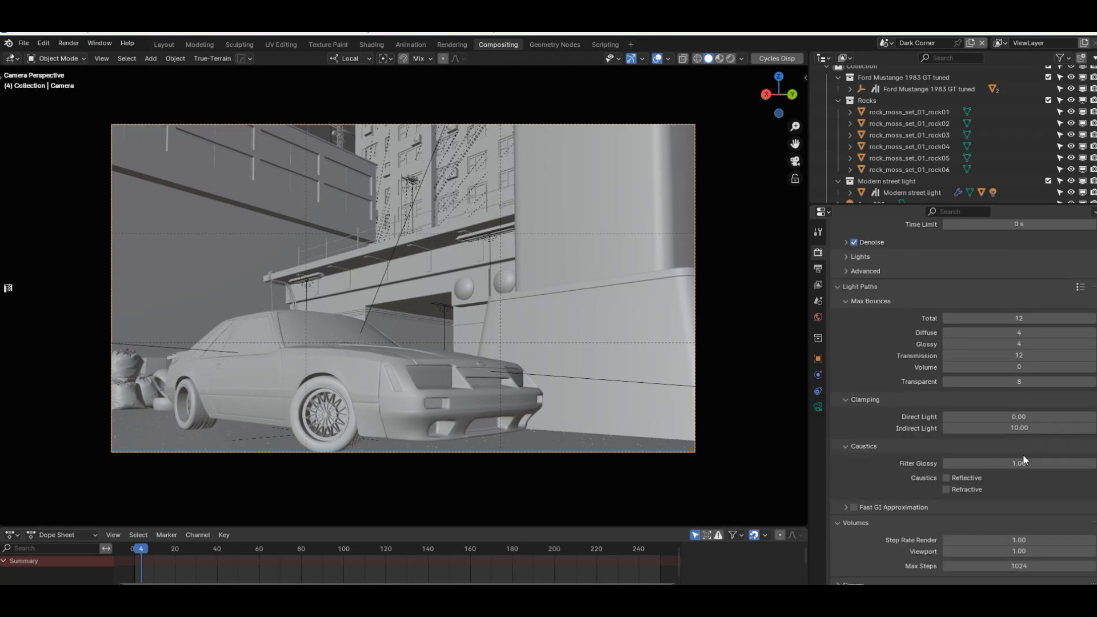
- Enable Simplify in the render settings and show its viewport texture limit choices
scroll(1060, 381, "down", 1)
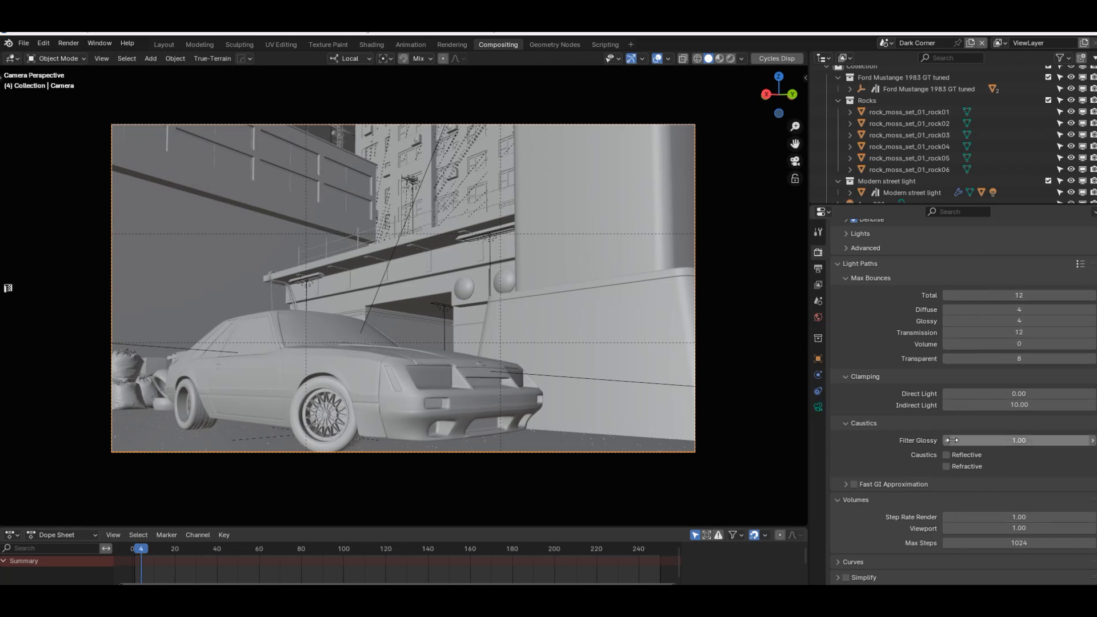
scroll(965, 474, "up", 6)
scroll(949, 455, "up", 8)
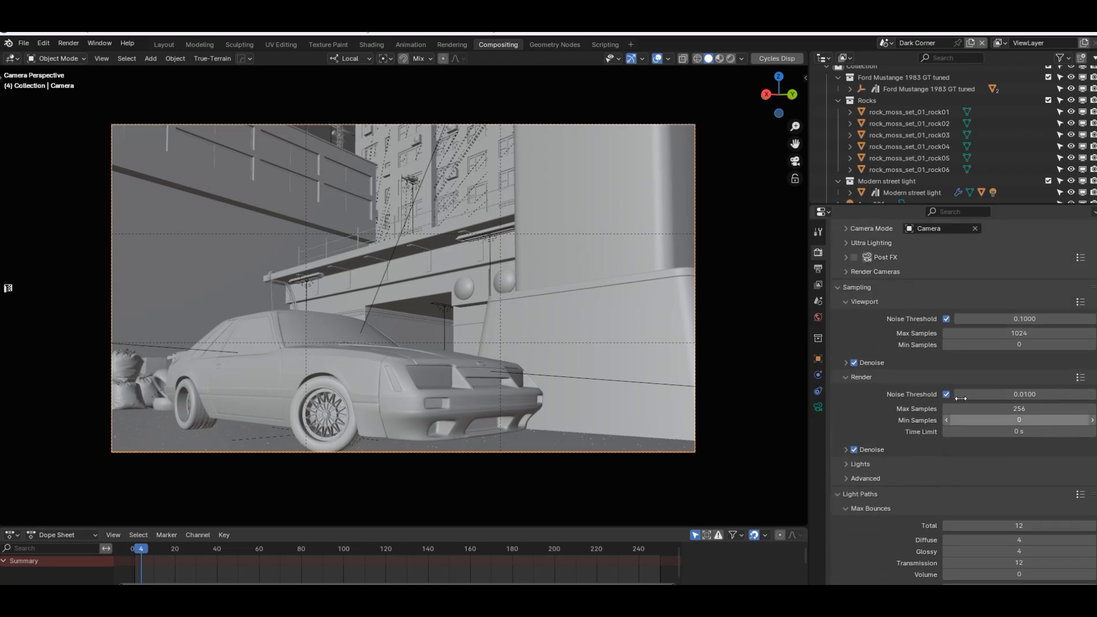
scroll(959, 398, "down", 7)
scroll(879, 281, "down", 20)
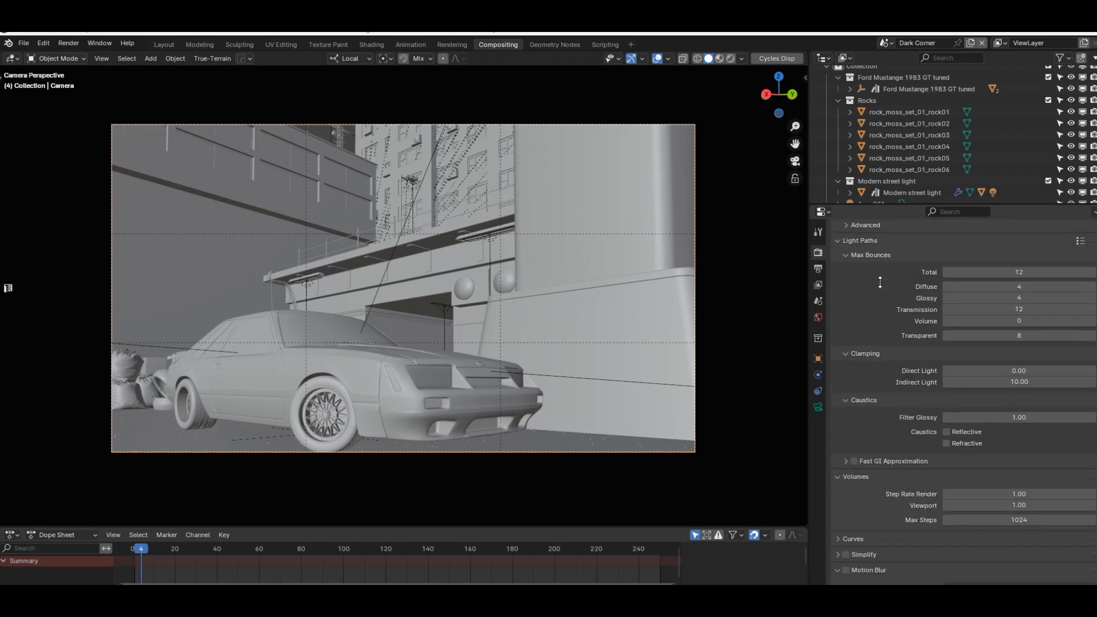
scroll(879, 281, "down", 4)
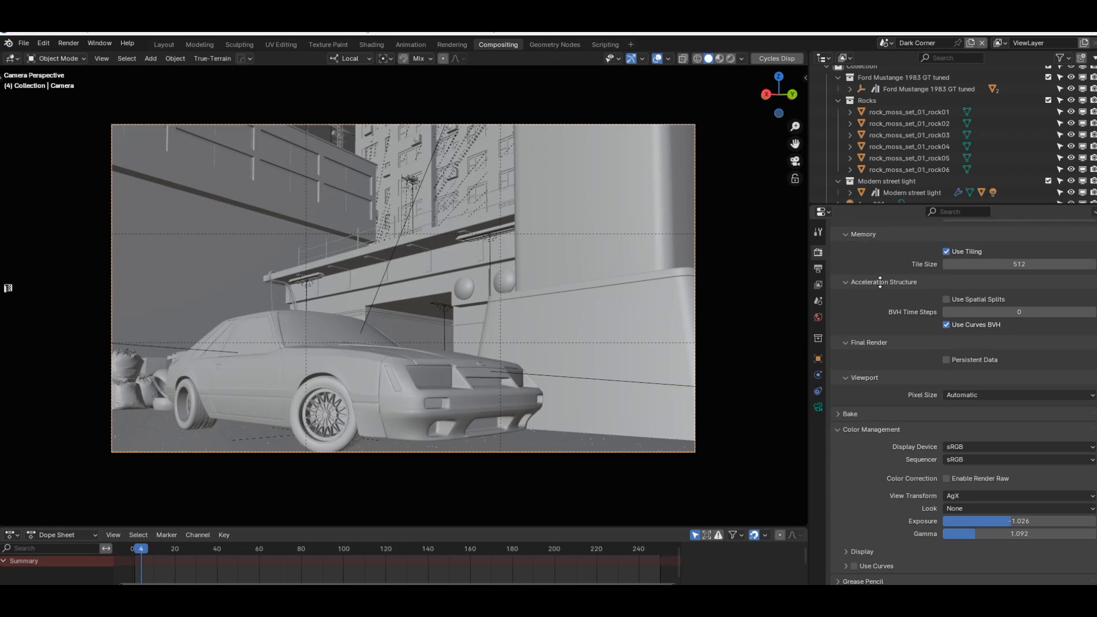
scroll(913, 433, "up", 20)
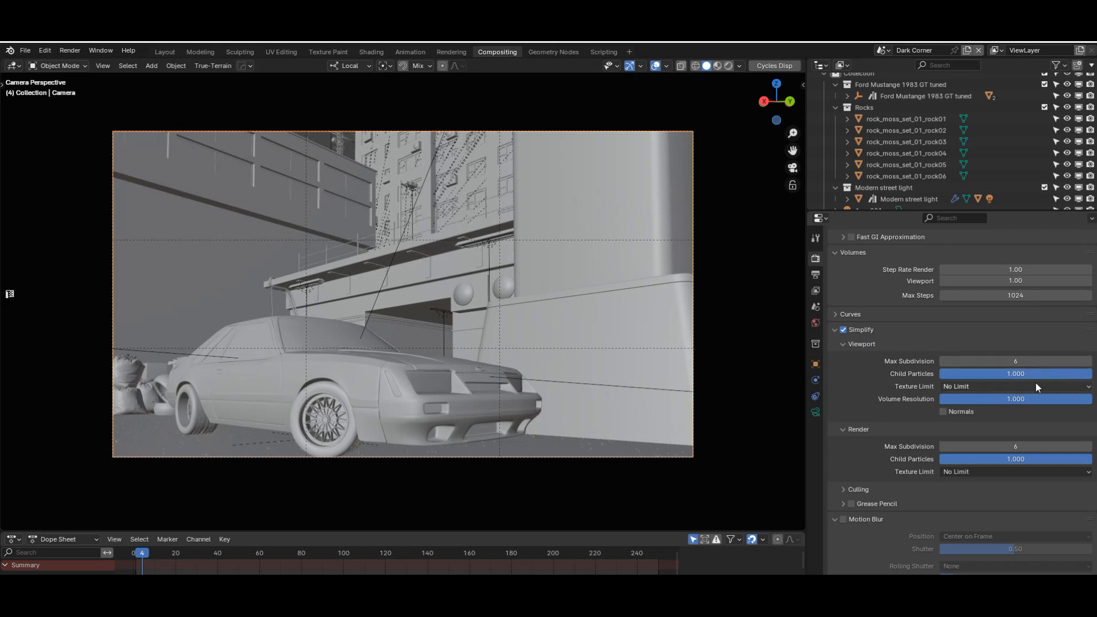
left_click(1014, 387)
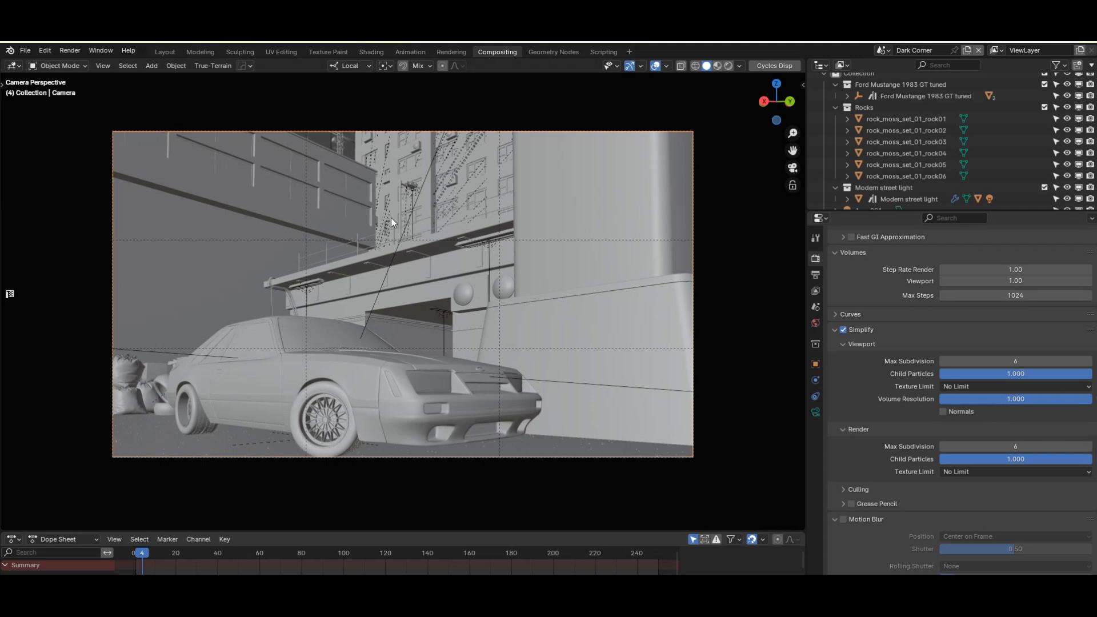
left_click(994, 387)
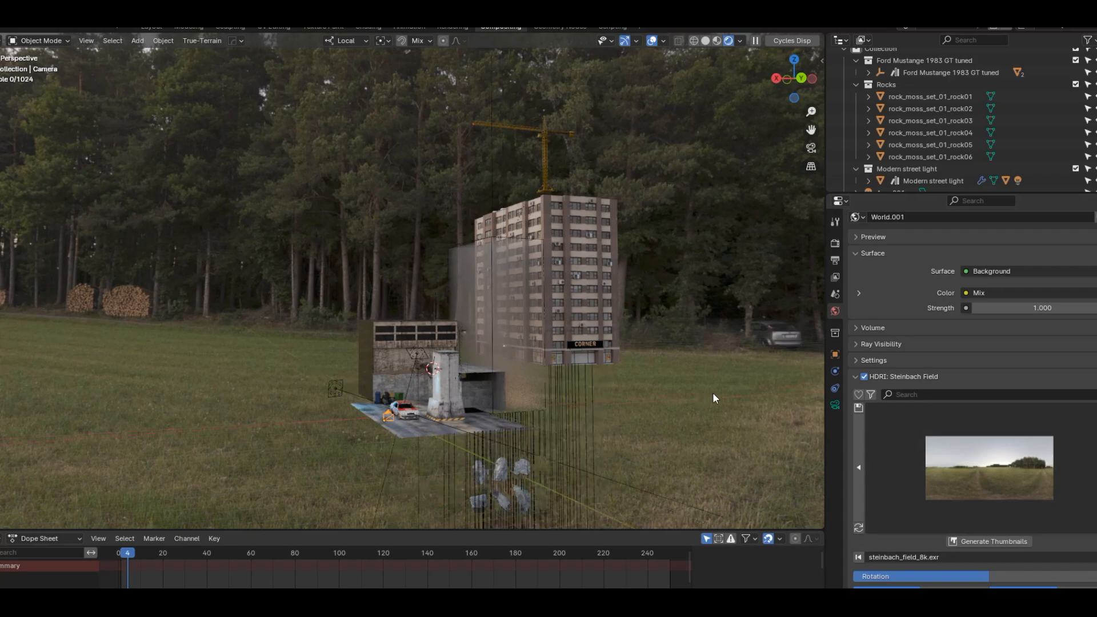
- Try a Simplify viewport texture limit of 1024 on the forest scene and settle on 4096
mouse_move(697, 400)
middle_mouse_down()
mouse_move(755, 401)
mouse_move(679, 383)
mouse_move(690, 387)
middle_mouse_up()
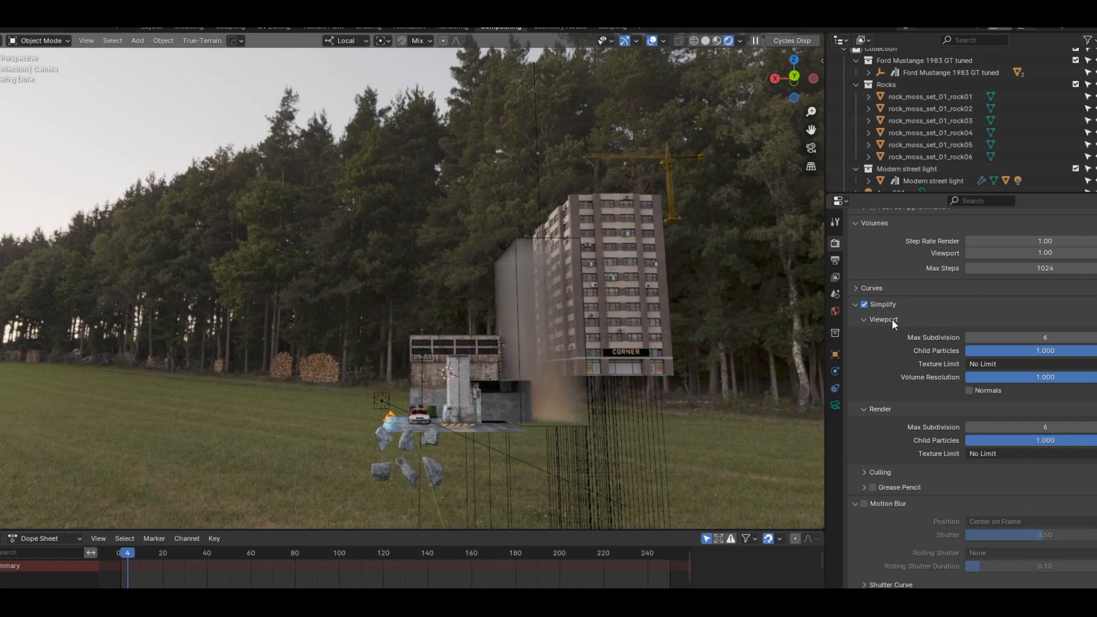
left_click(1023, 362)
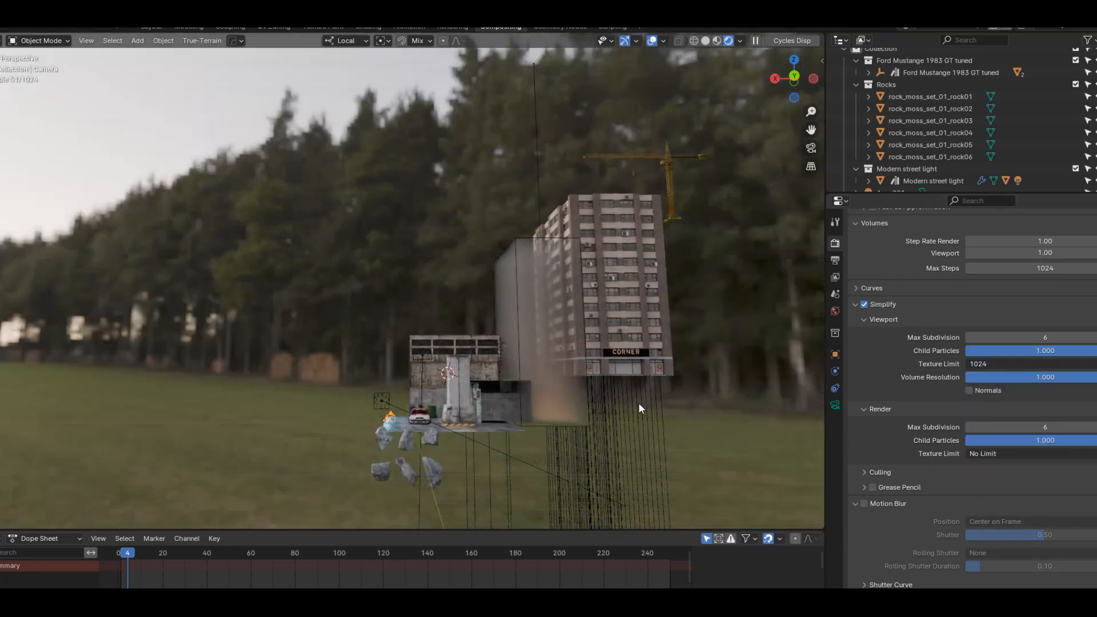
middle_click_drag(639, 402, 591, 368)
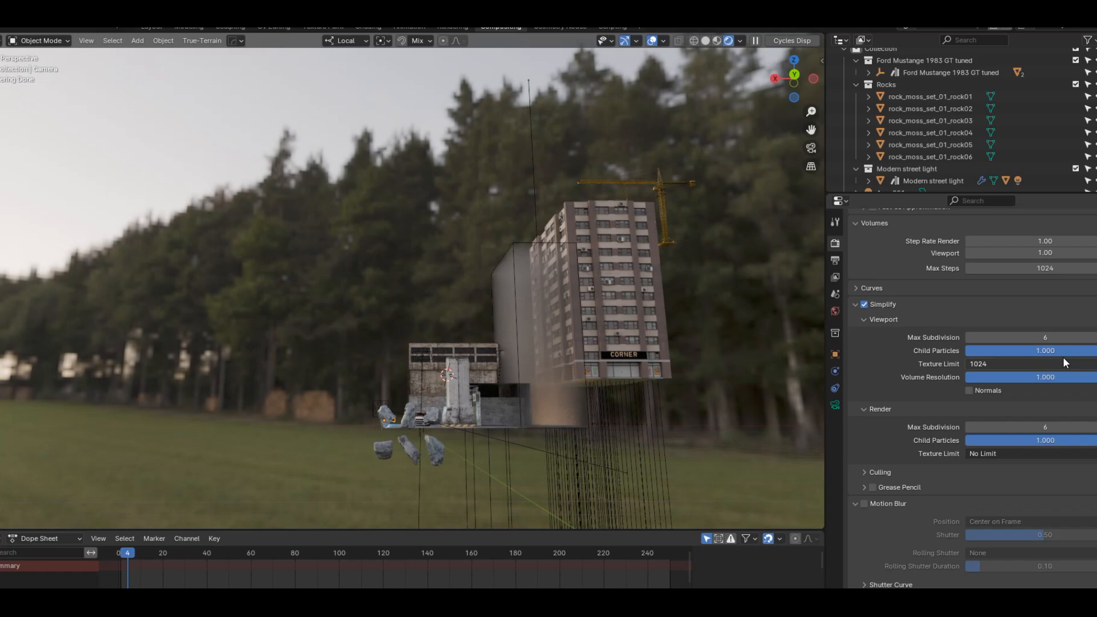
left_click(1050, 365)
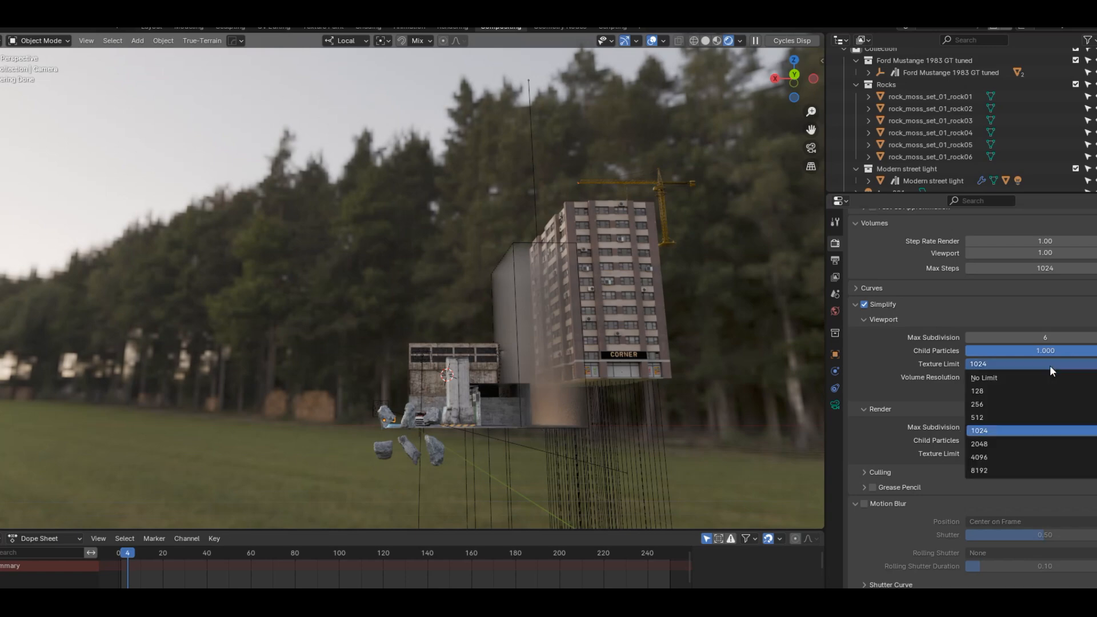
left_click(1004, 456)
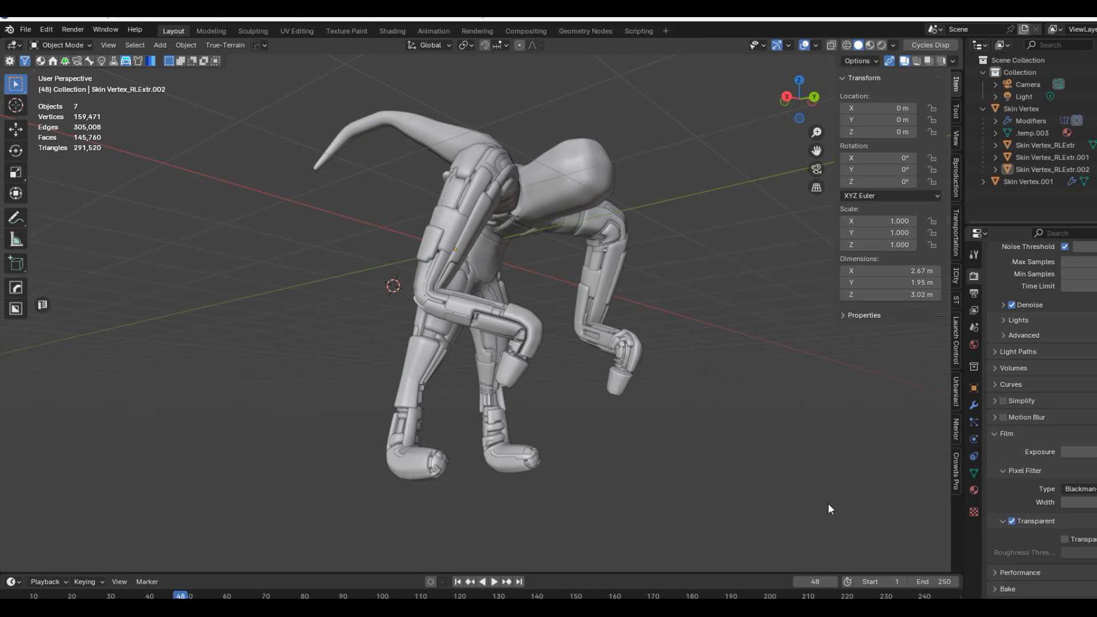
- Examine the robotic creature model from the side and the front in solid shading
middle_click_drag(700, 379, 678, 386)
middle_click_drag(599, 395, 607, 337)
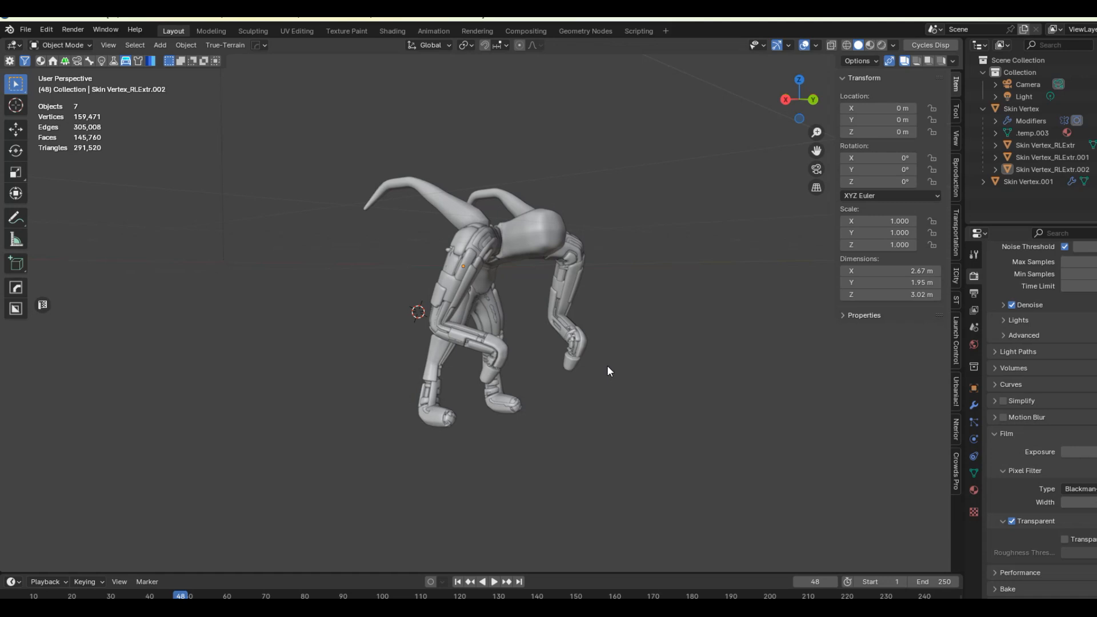
middle_click_drag(616, 380, 630, 358)
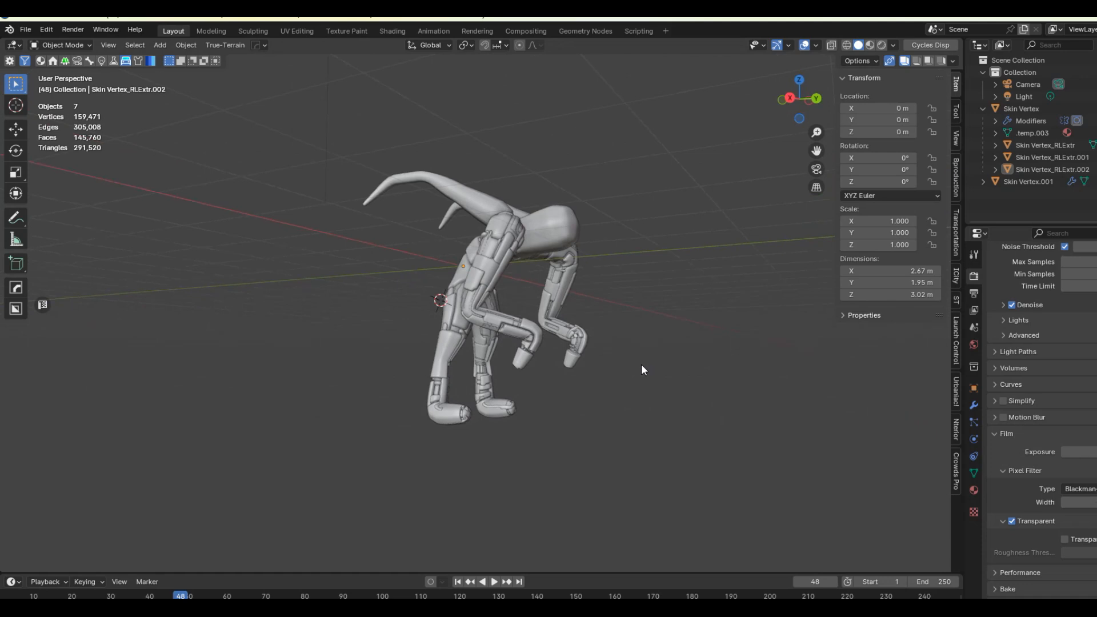
middle_click_drag(635, 365, 639, 372)
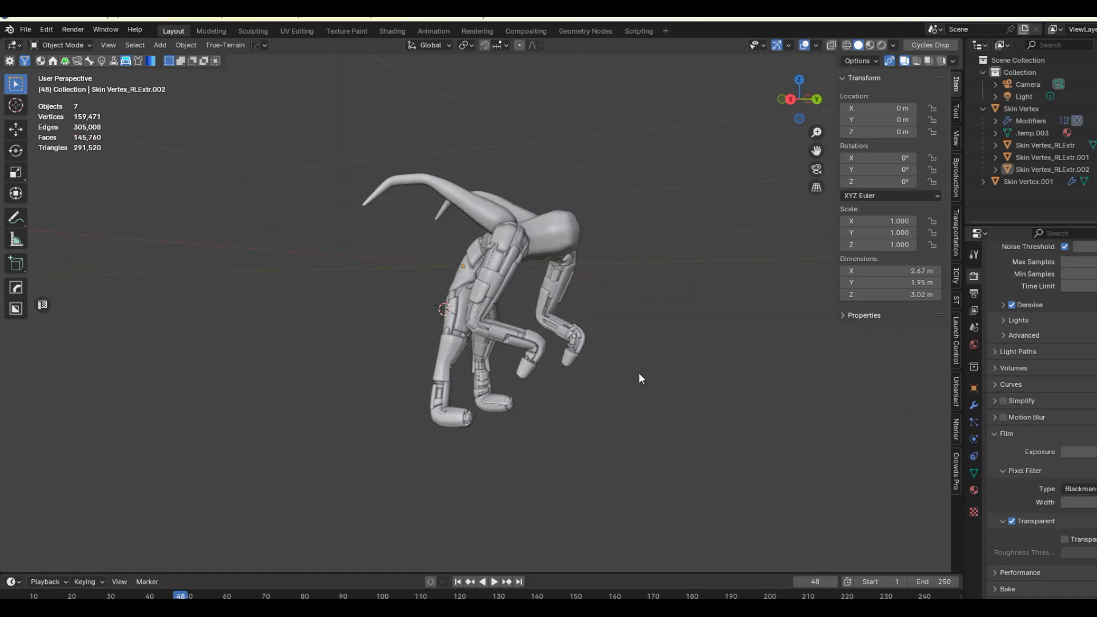
scroll(638, 373, "up", 2)
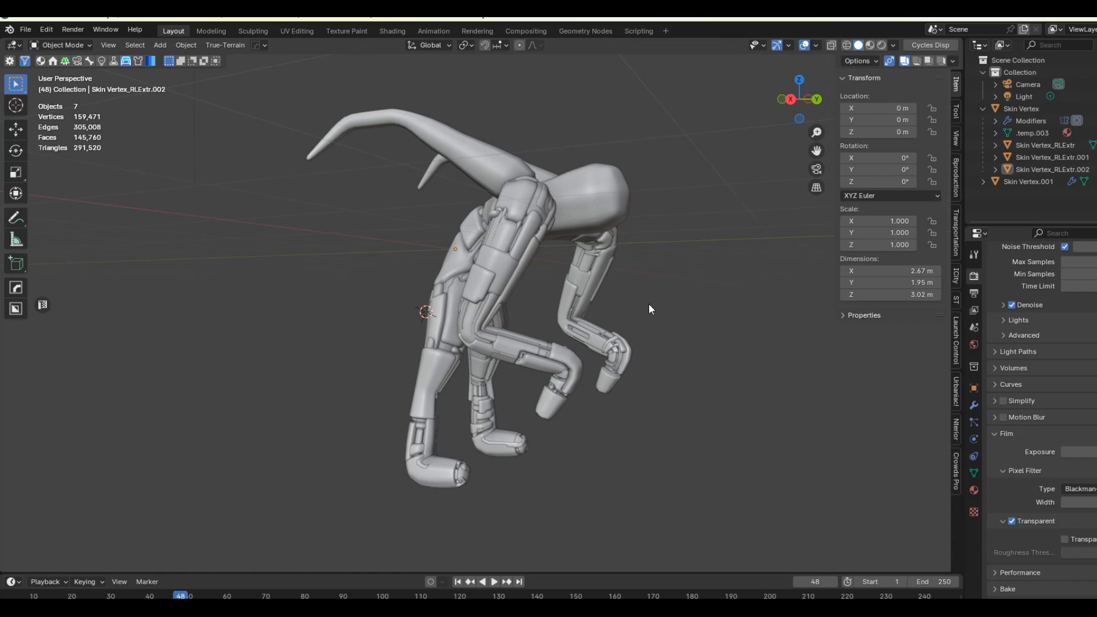
middle_click_drag(648, 411, 605, 419)
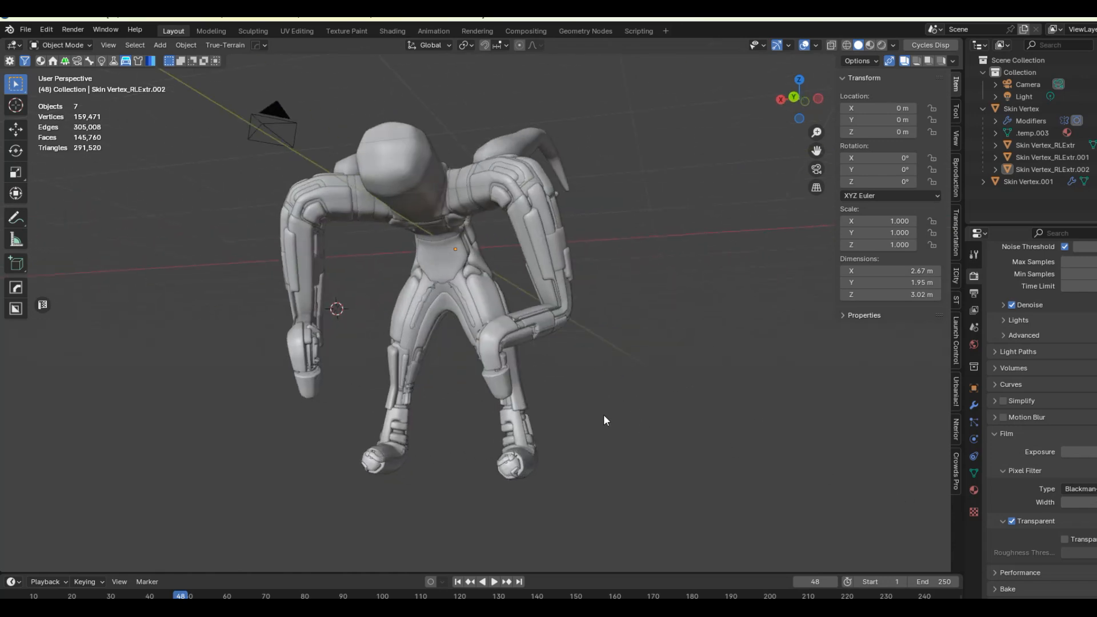
- Switch the viewport to rendered shading and inspect the creature's materials from several angles
left_click(881, 45)
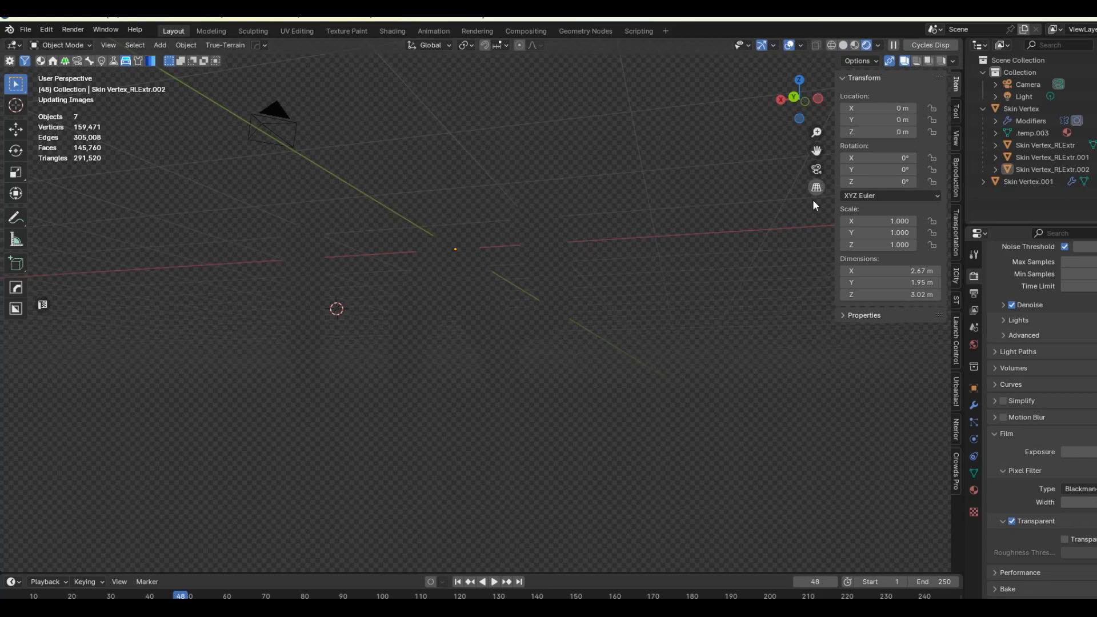
middle_click_drag(580, 375, 644, 374)
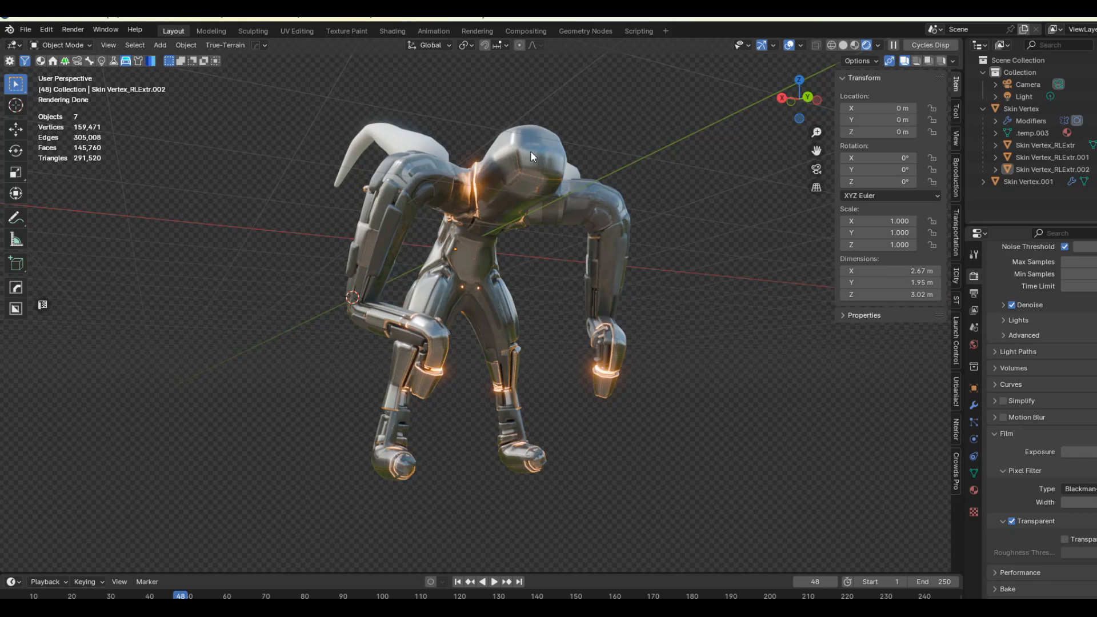
middle_click_drag(379, 235, 483, 228)
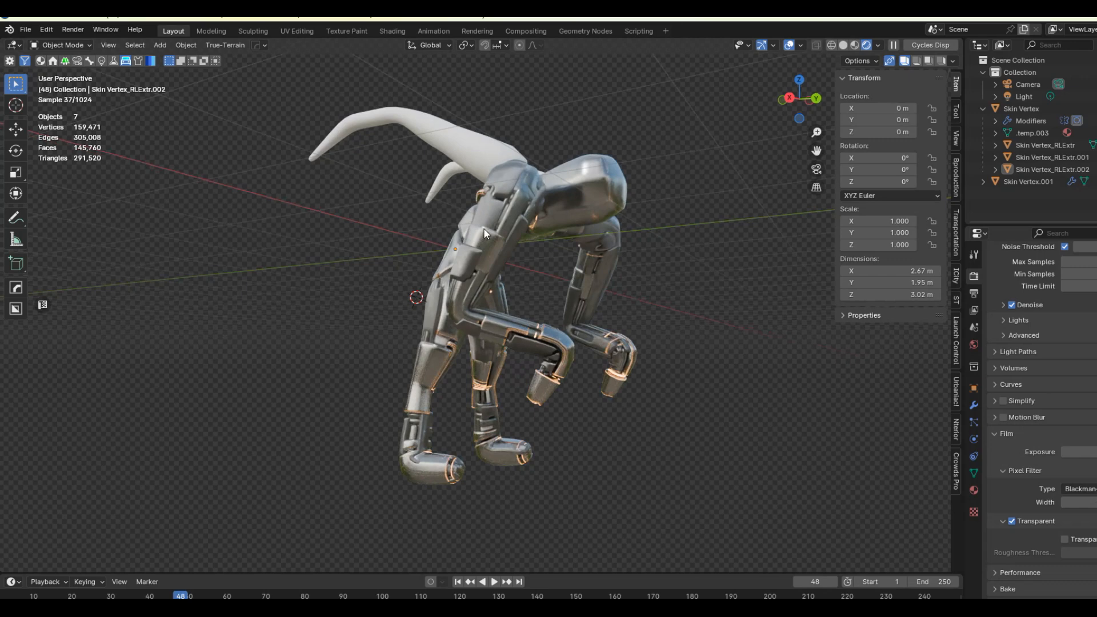